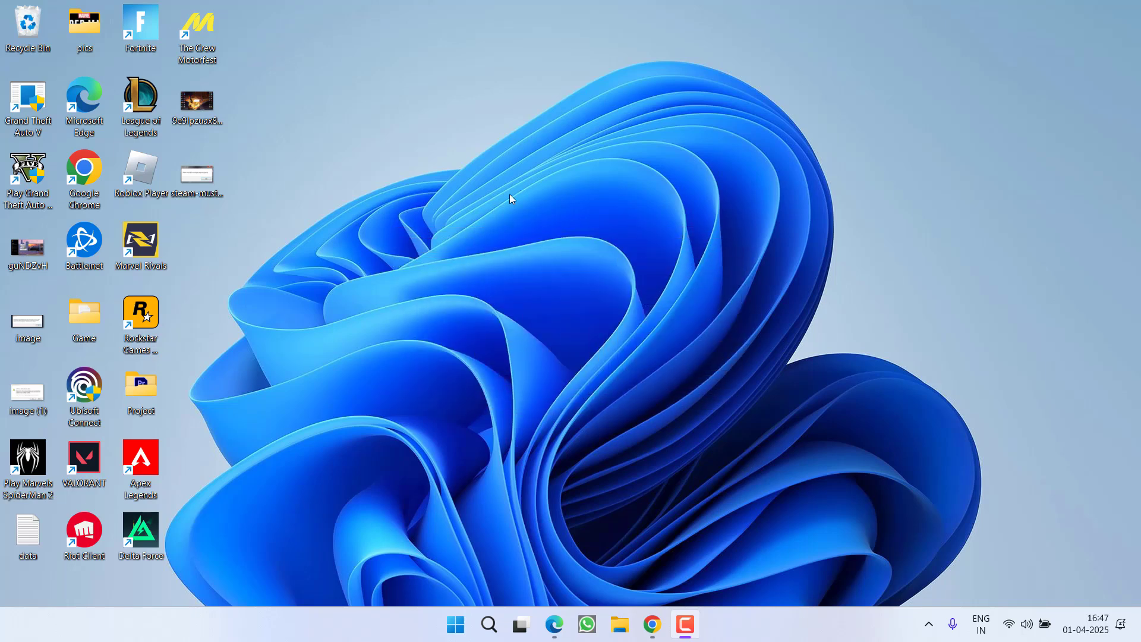
Step: Launch Windows Security from Start search and view its Protection history page
key("super")
type("window")
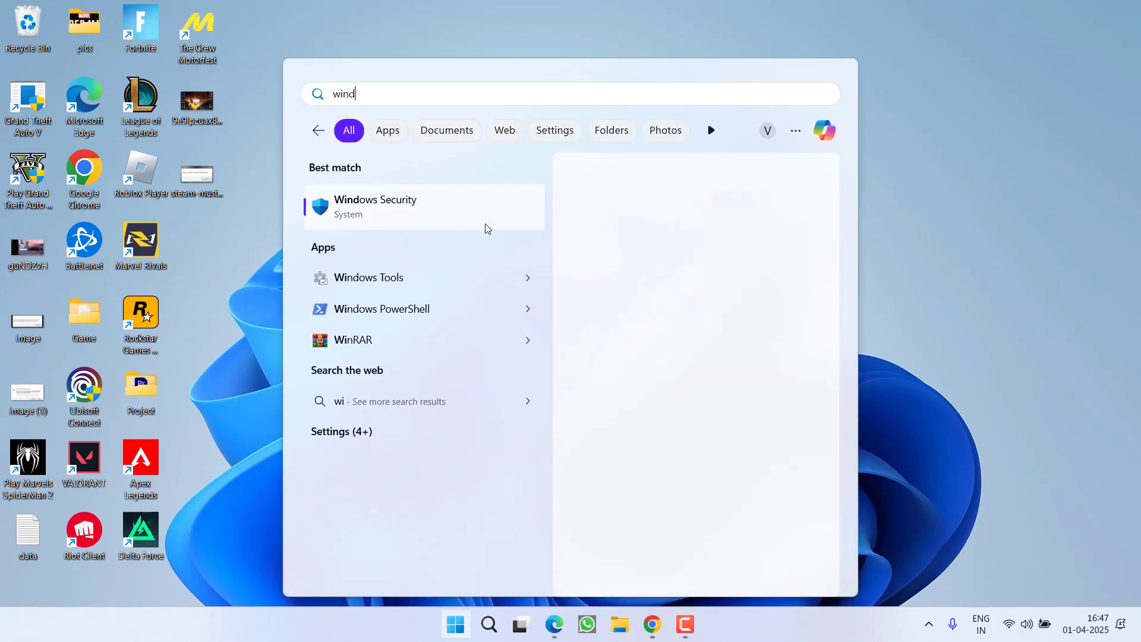
left_click(486, 223)
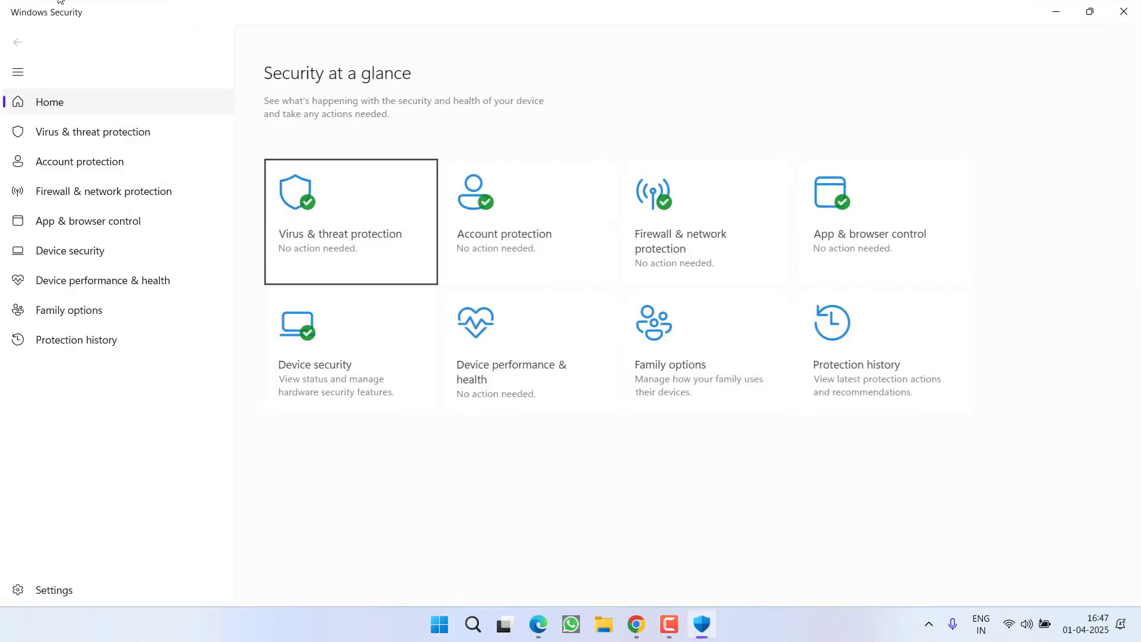
left_click(89, 340)
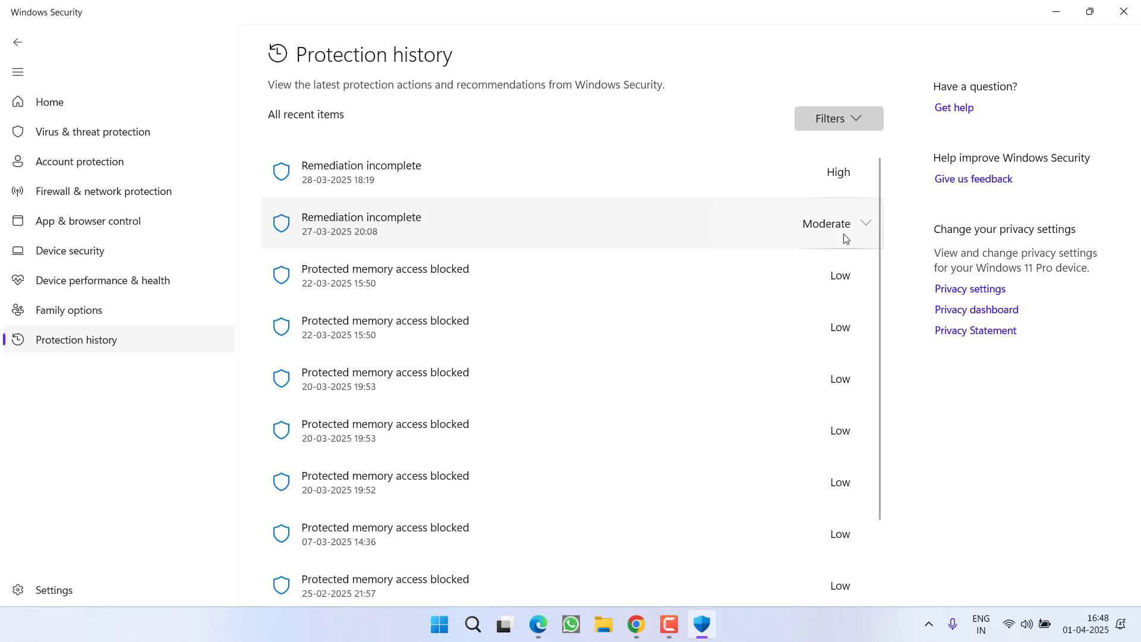
Step: Check the 'Protected memory access blocked' entry's actions, including Allow on device, then close Windows Security
left_click(865, 282)
left_click(492, 429)
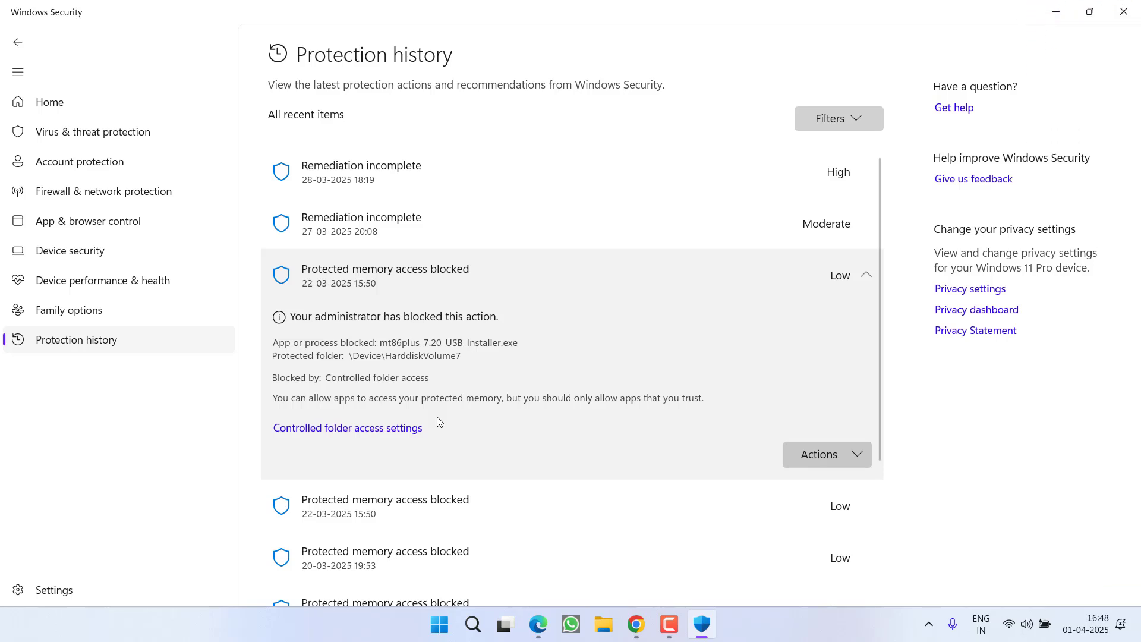
left_click(859, 457)
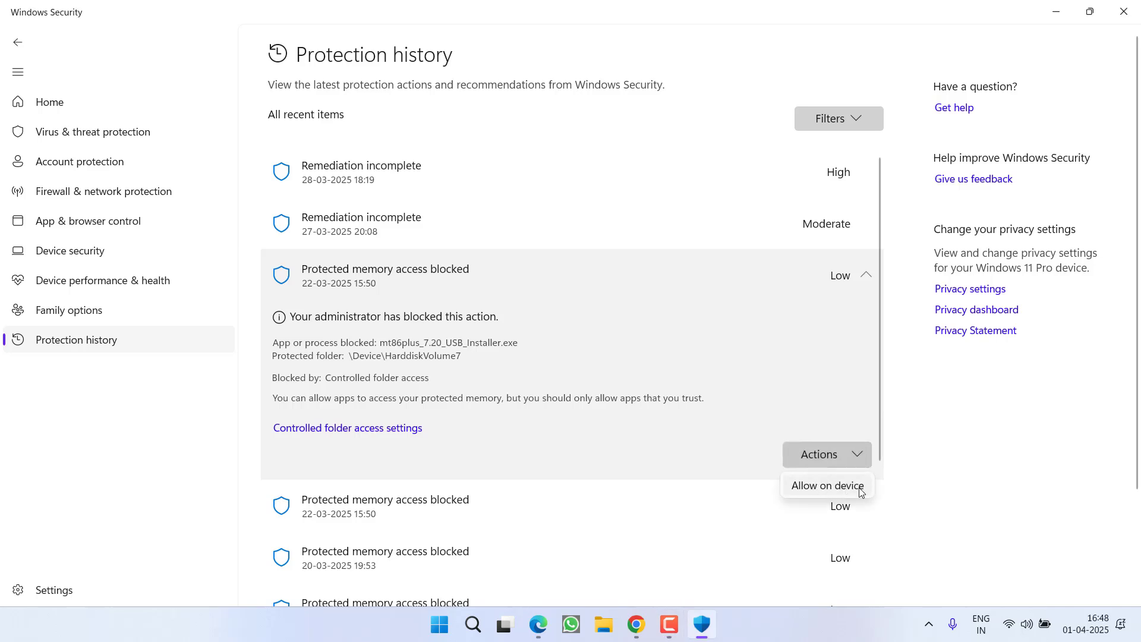
left_click(948, 448)
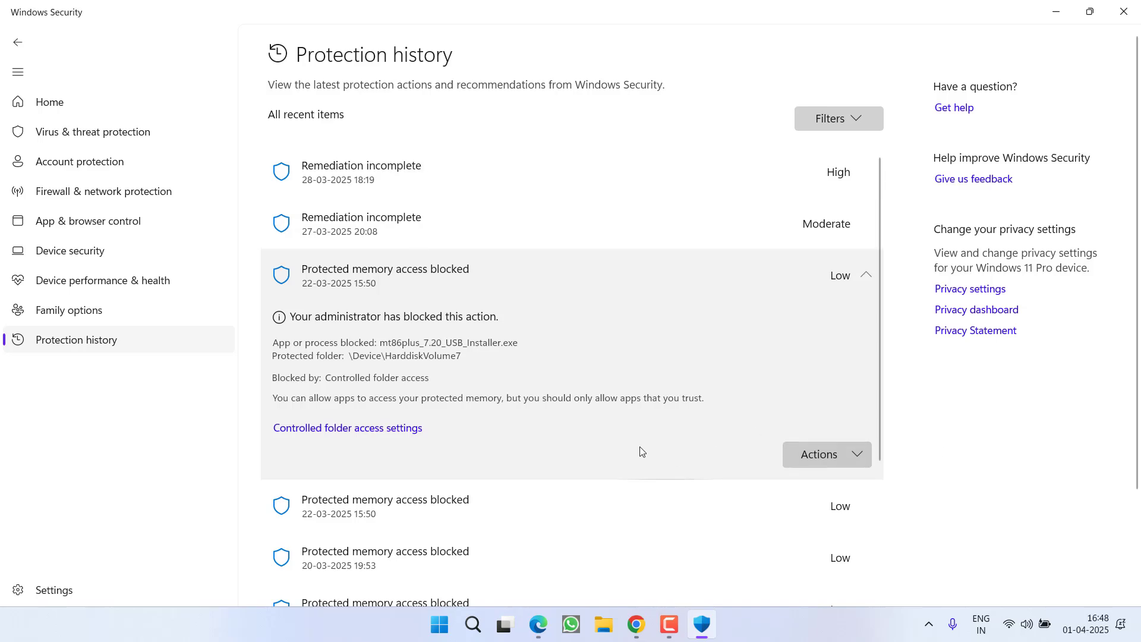
left_click(1124, 11)
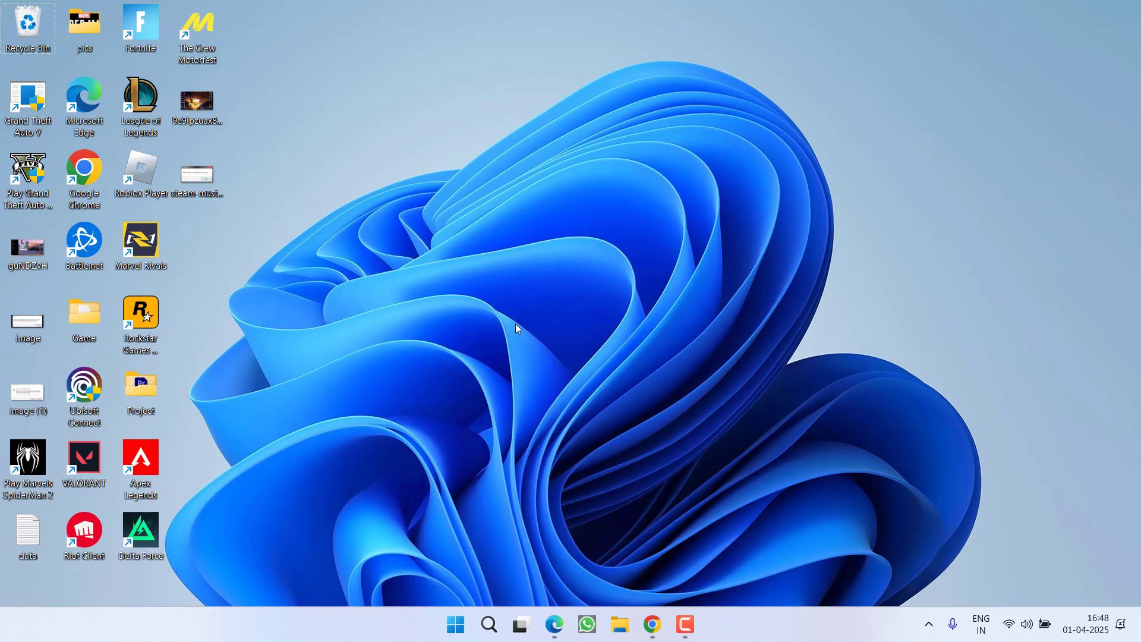
Step: Save the Goldberg Emulator Latest Build zip to the Desktop, then minimise Chrome
left_click(652, 624)
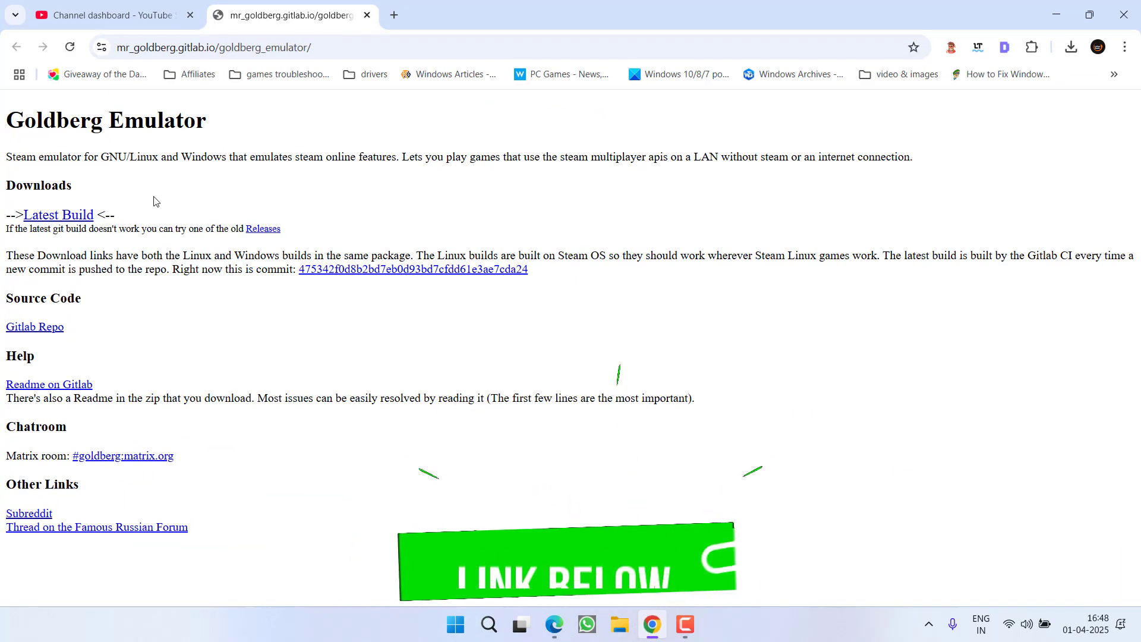
left_click_drag(23, 120, 221, 127)
left_click(186, 187)
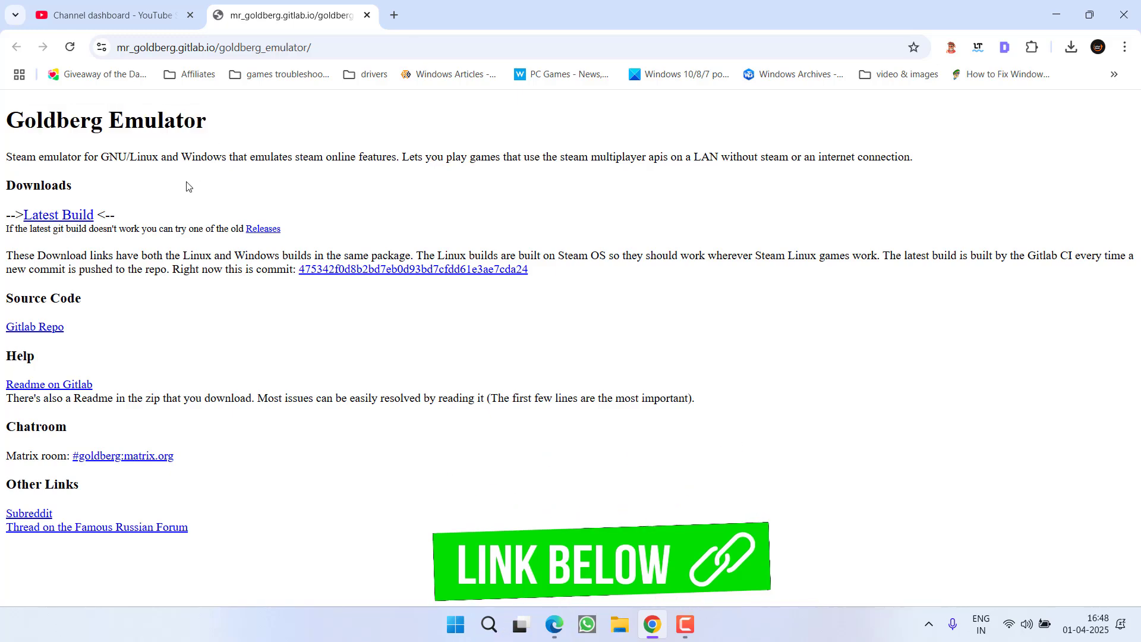
left_click(70, 216)
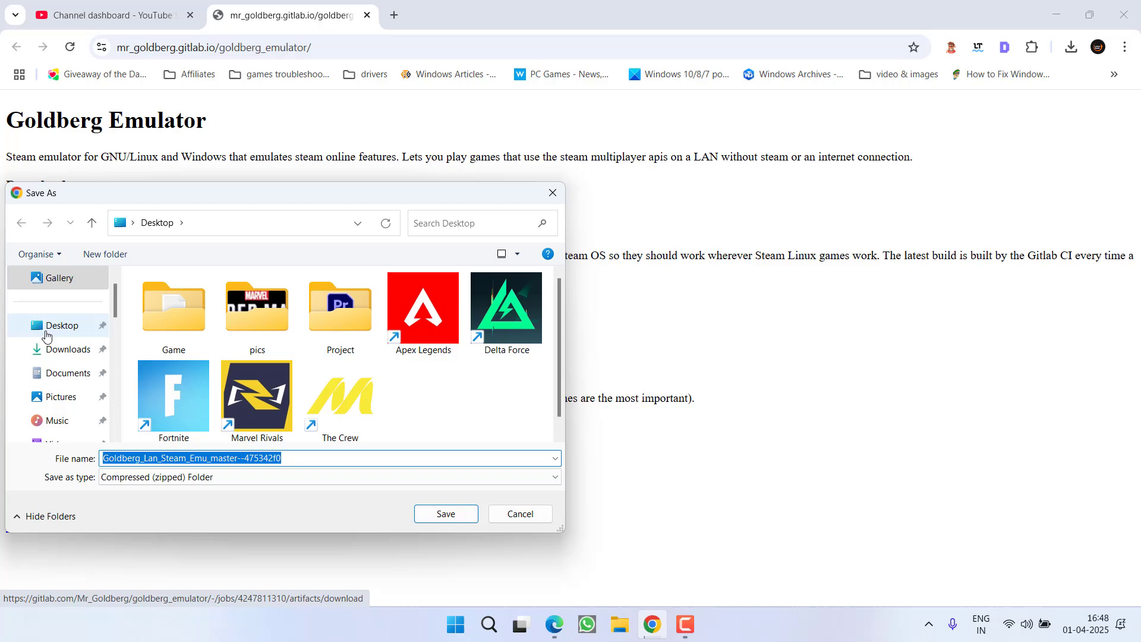
left_click(446, 514)
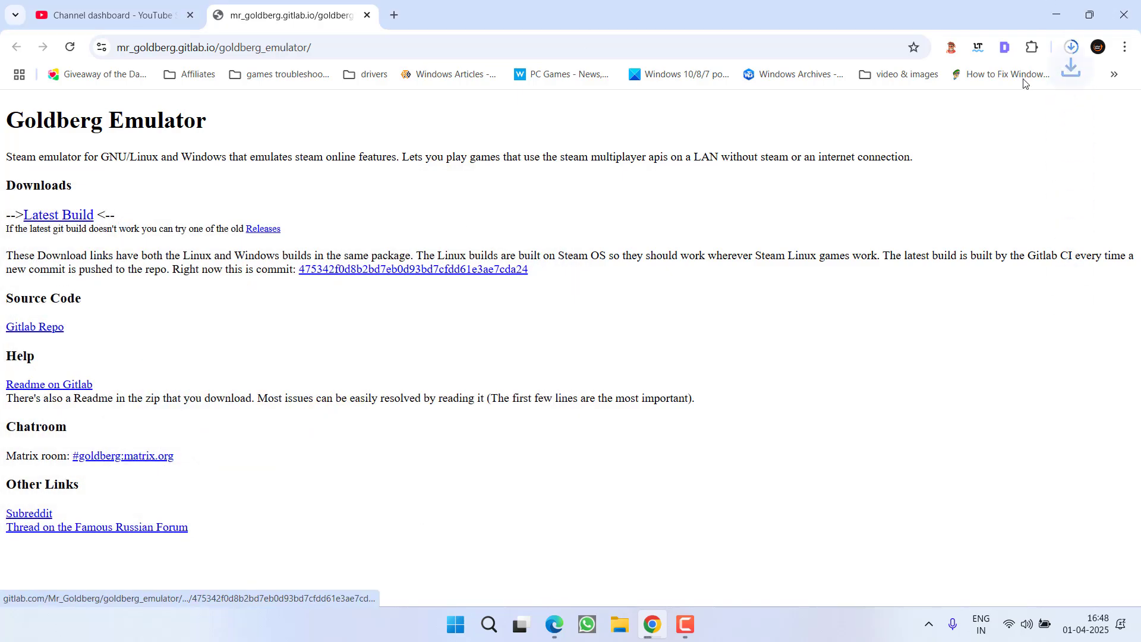
left_click(1056, 14)
Step: Copy steam_api.dll and steam_api64.dll from the Goldberg zip, then minimise File Explorer
double_click(198, 321)
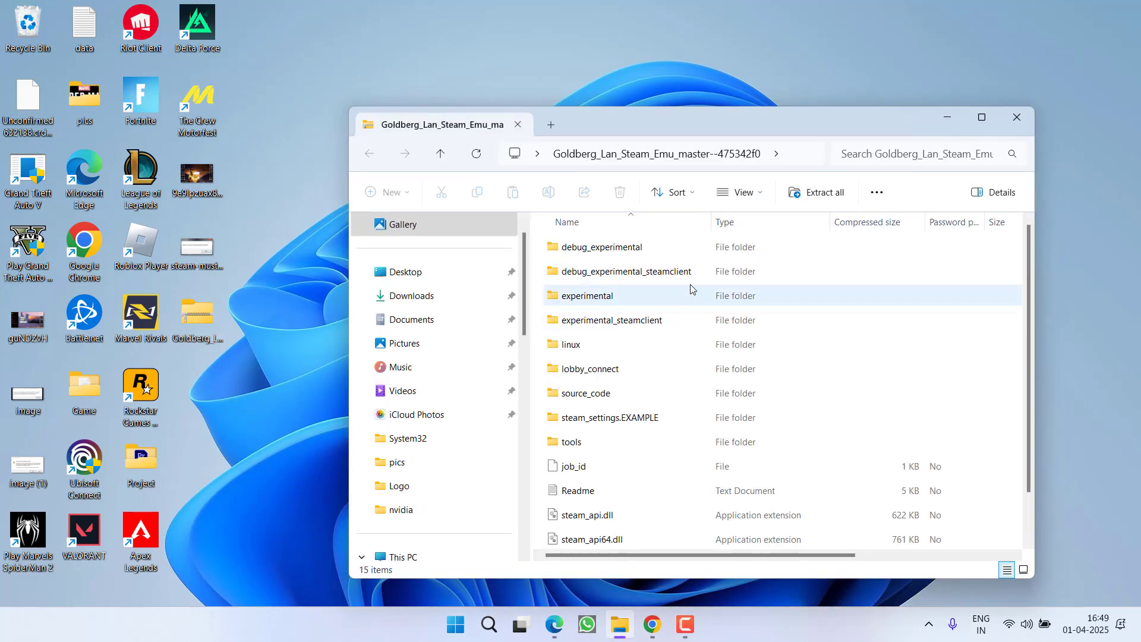
left_click(607, 517)
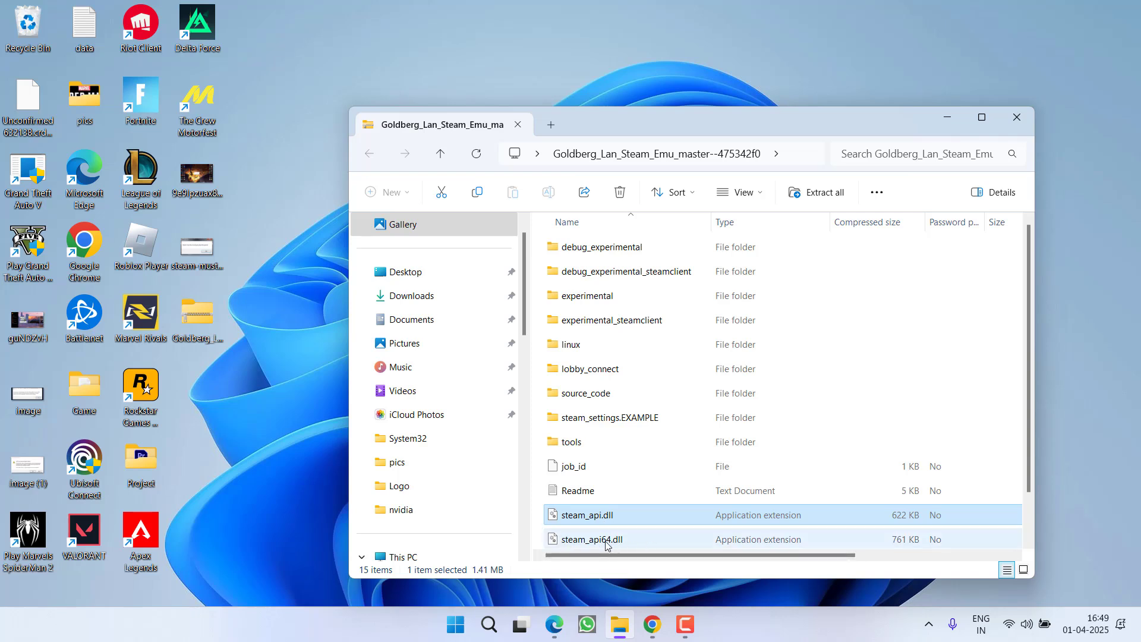
left_click(607, 539, "ctrl")
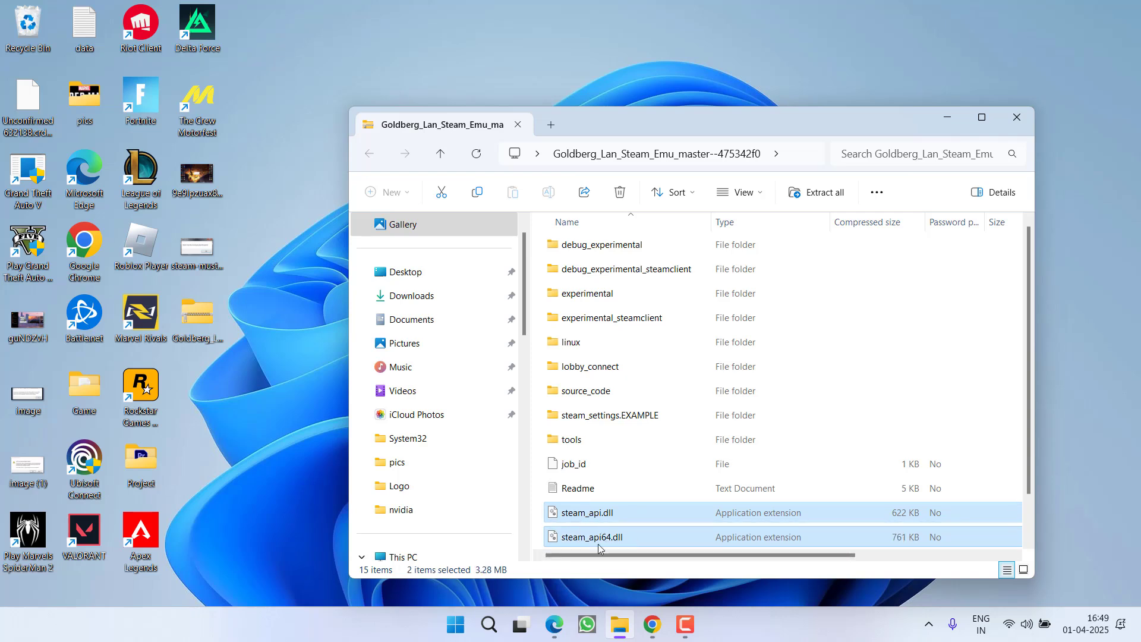
right_click(582, 515)
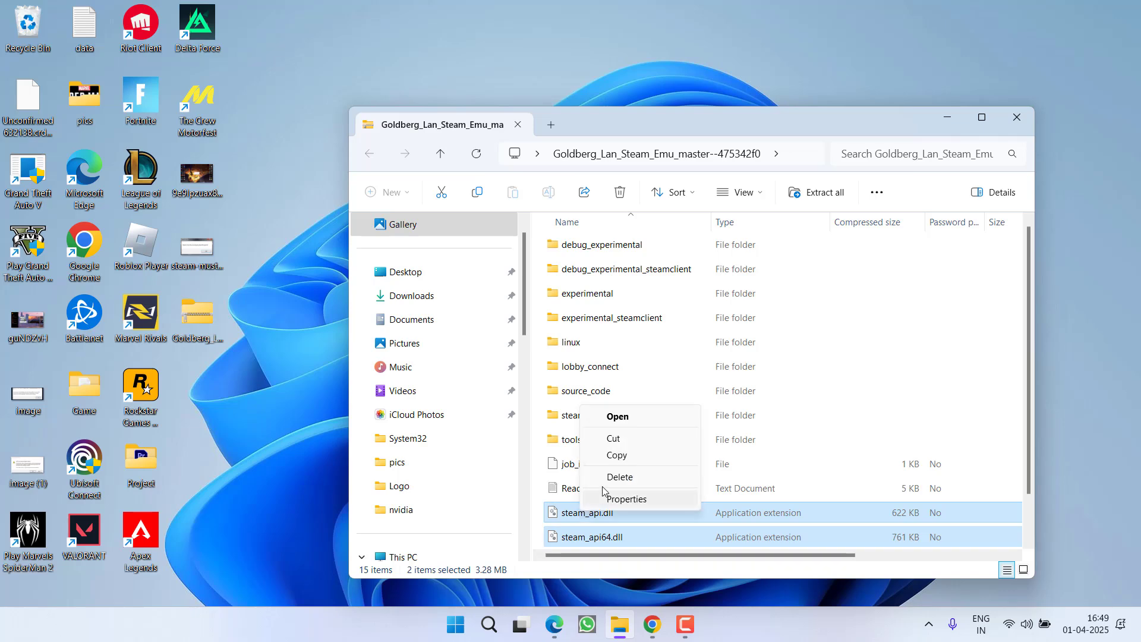
left_click(625, 459)
left_click(948, 116)
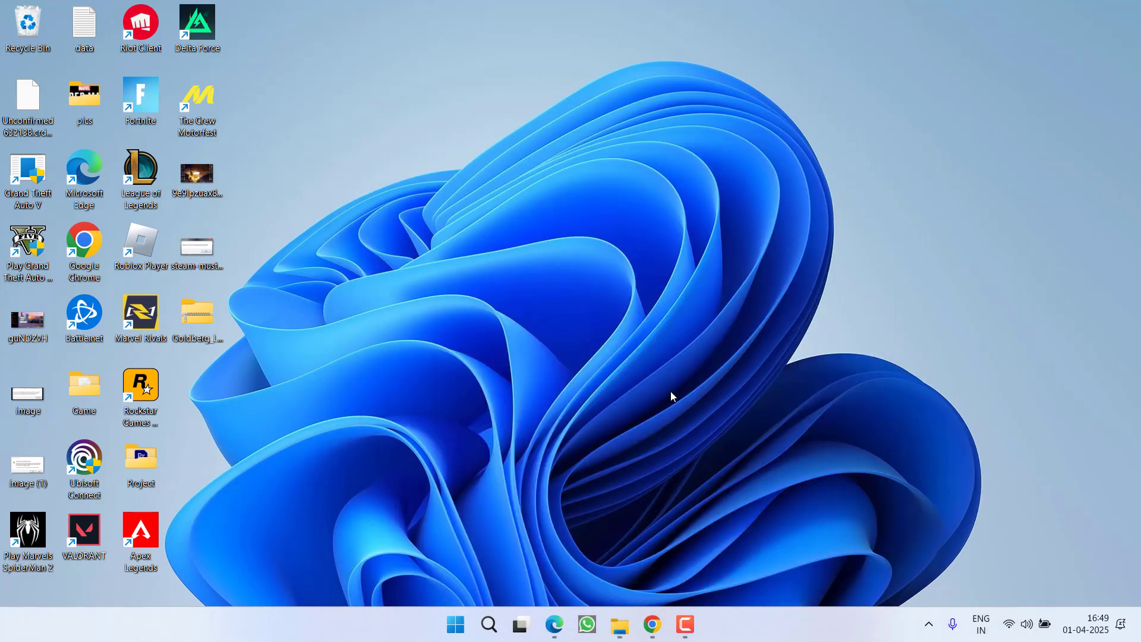
Step: From the tray's Steam Library, browse Apex Legends' Installed Files to open steamapps\common\Apex Legends
left_click(929, 624)
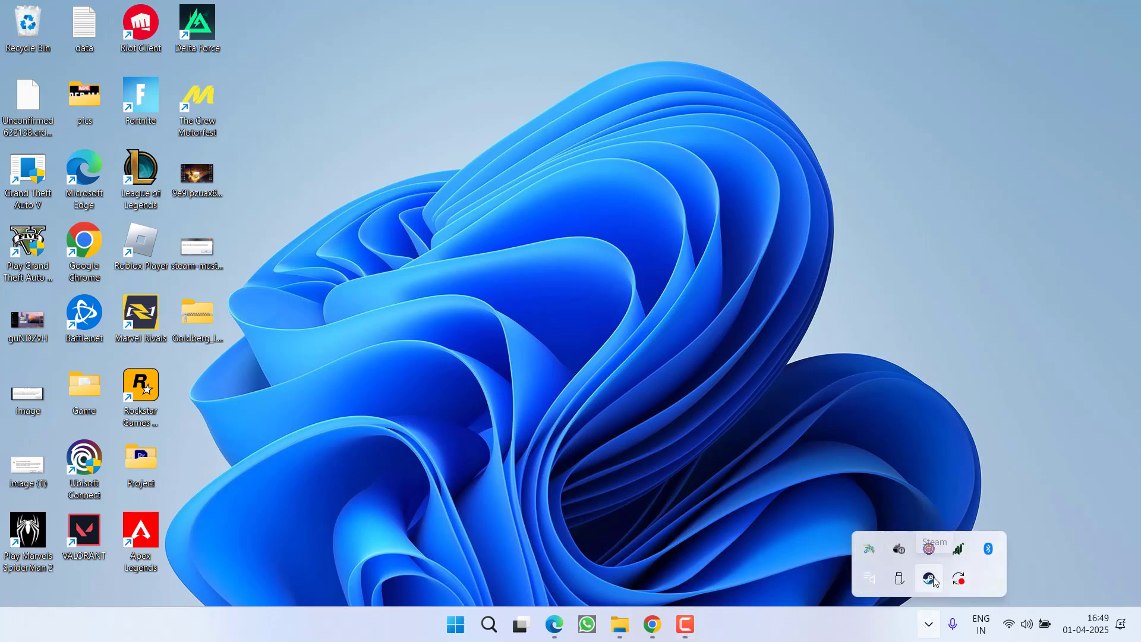
double_click(929, 579)
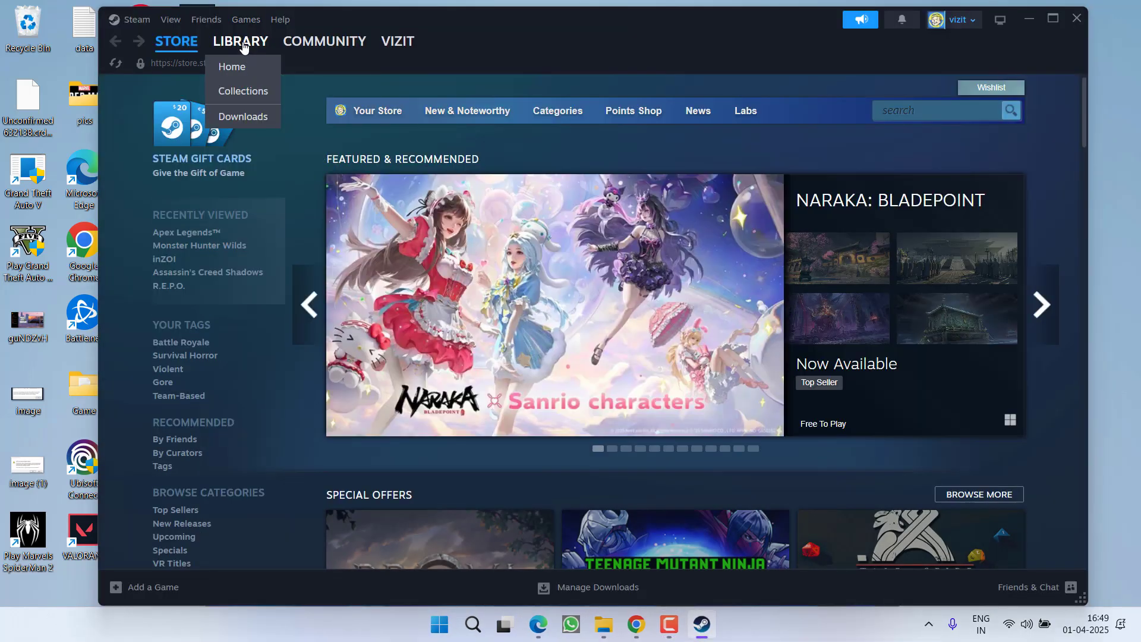
left_click(240, 41)
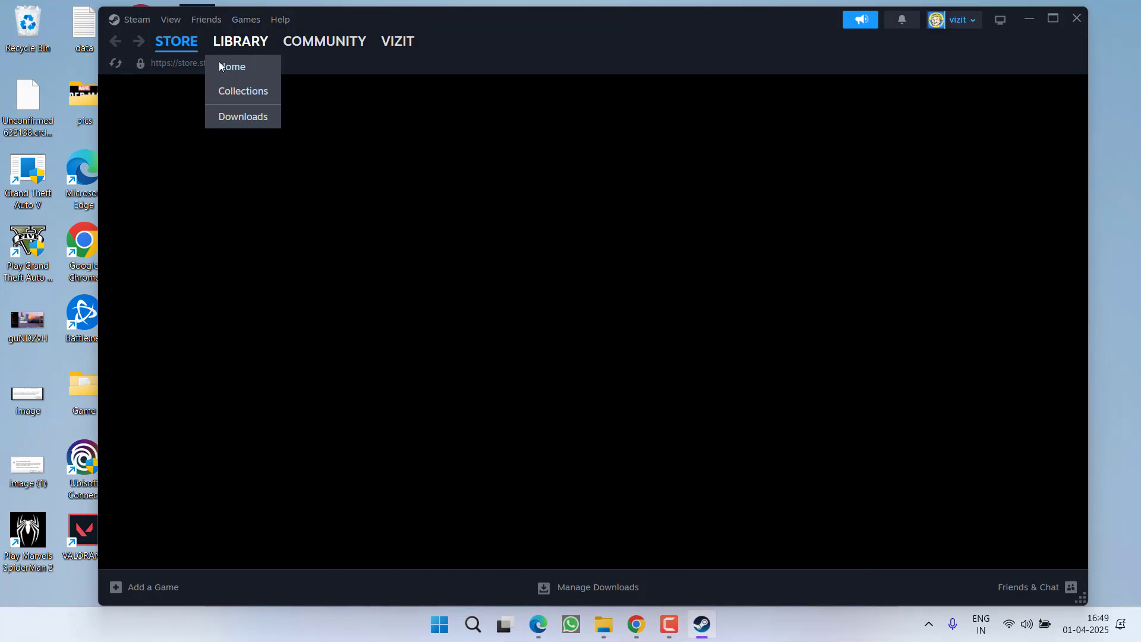
right_click(165, 188)
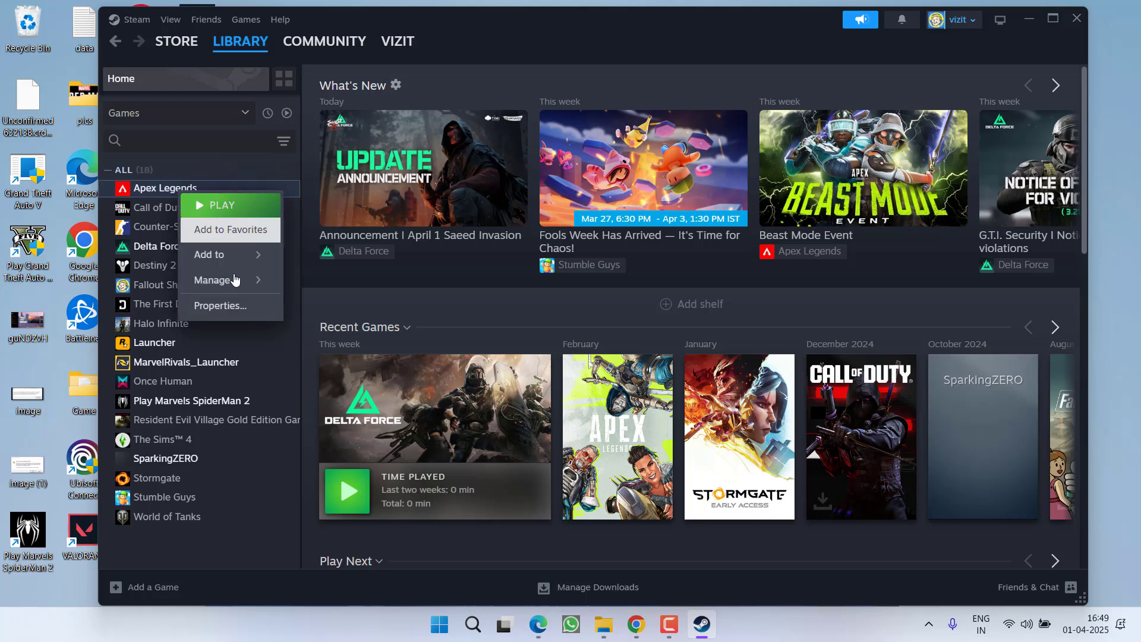
left_click(219, 305)
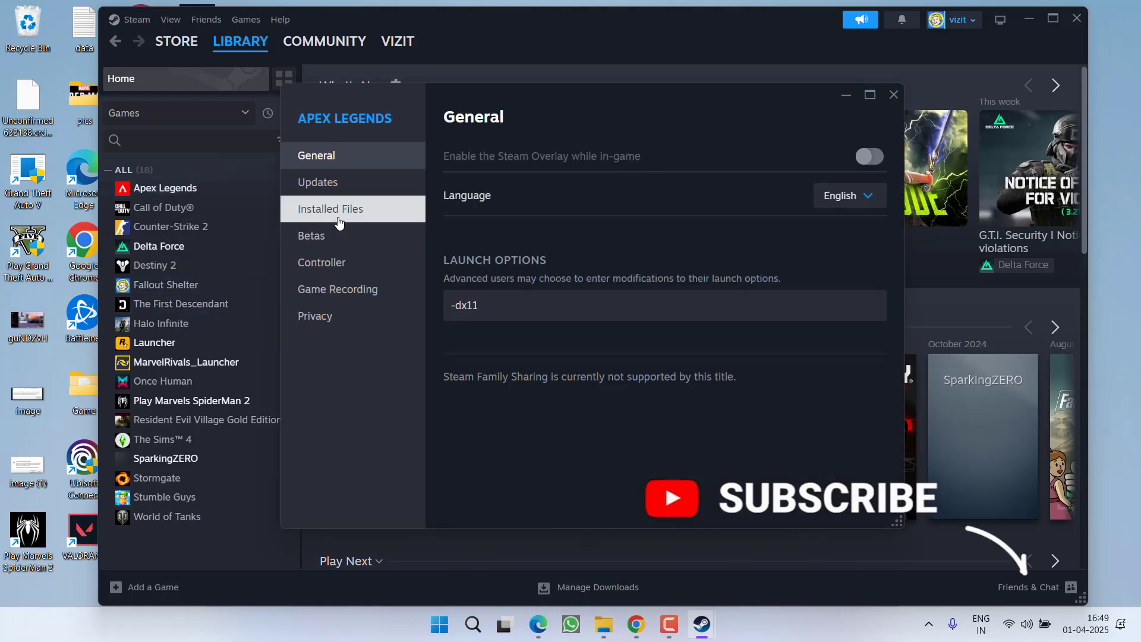
left_click(331, 209)
left_click(844, 161)
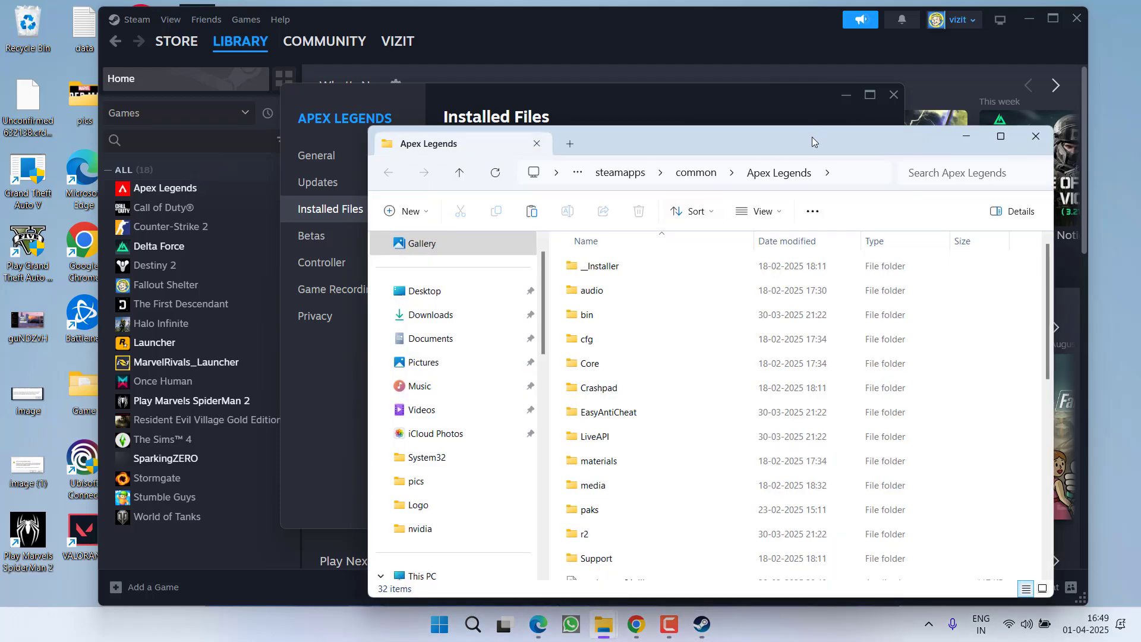
Step: Paste steam_api.dll and steam_api64.dll into Apex Legends' bin folder and close File Explorer
double_click(813, 136)
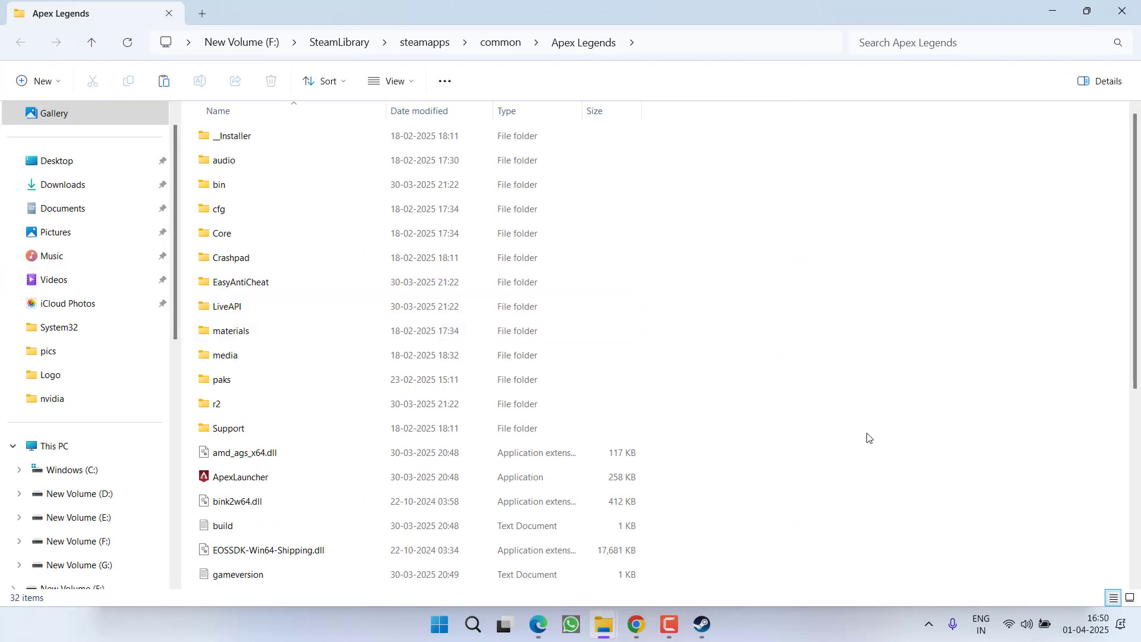
left_click(219, 185)
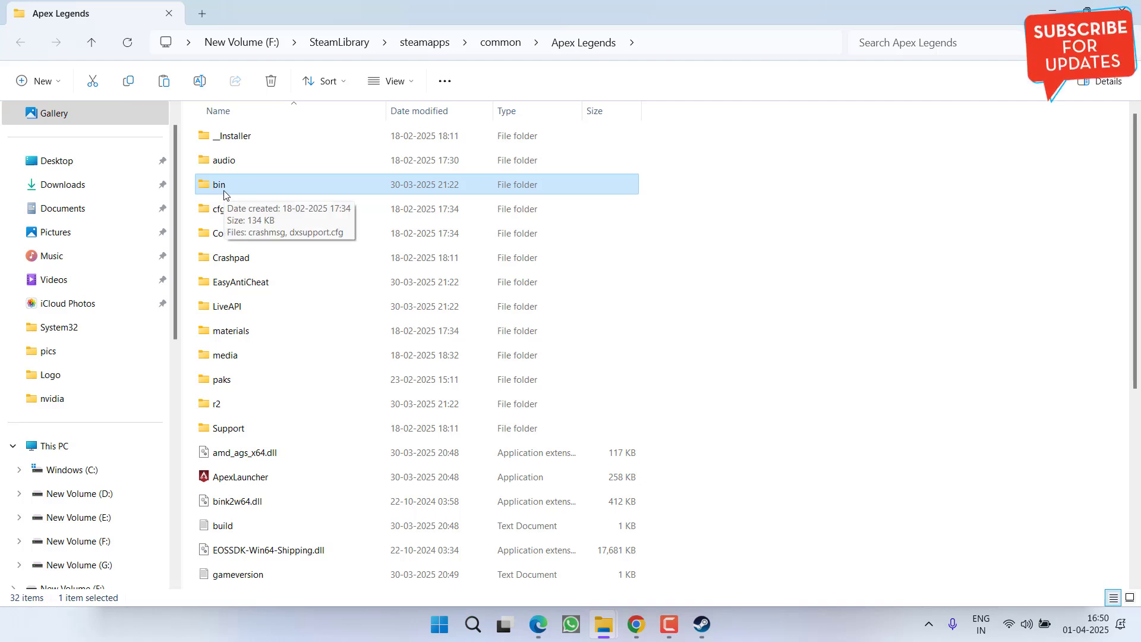
double_click(225, 193)
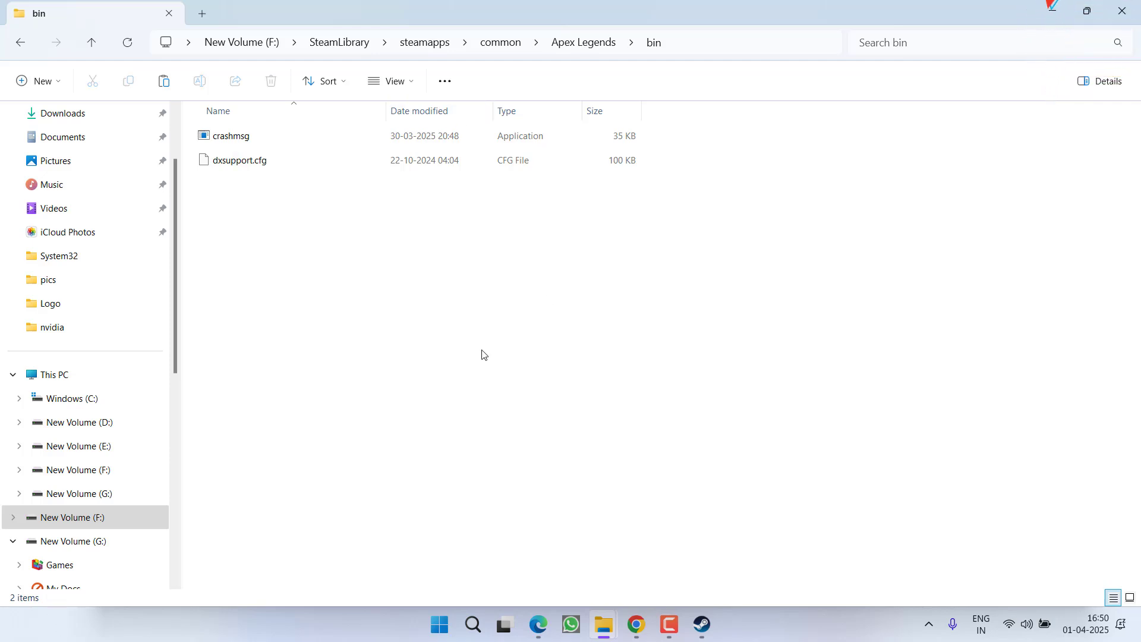
right_click(326, 257)
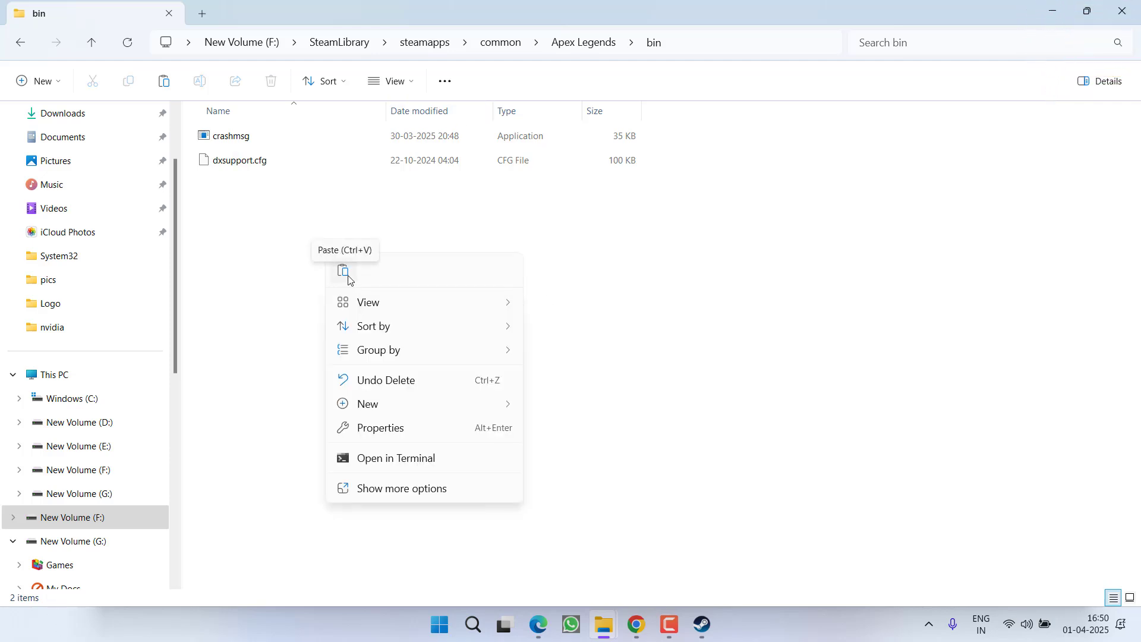
left_click(344, 272)
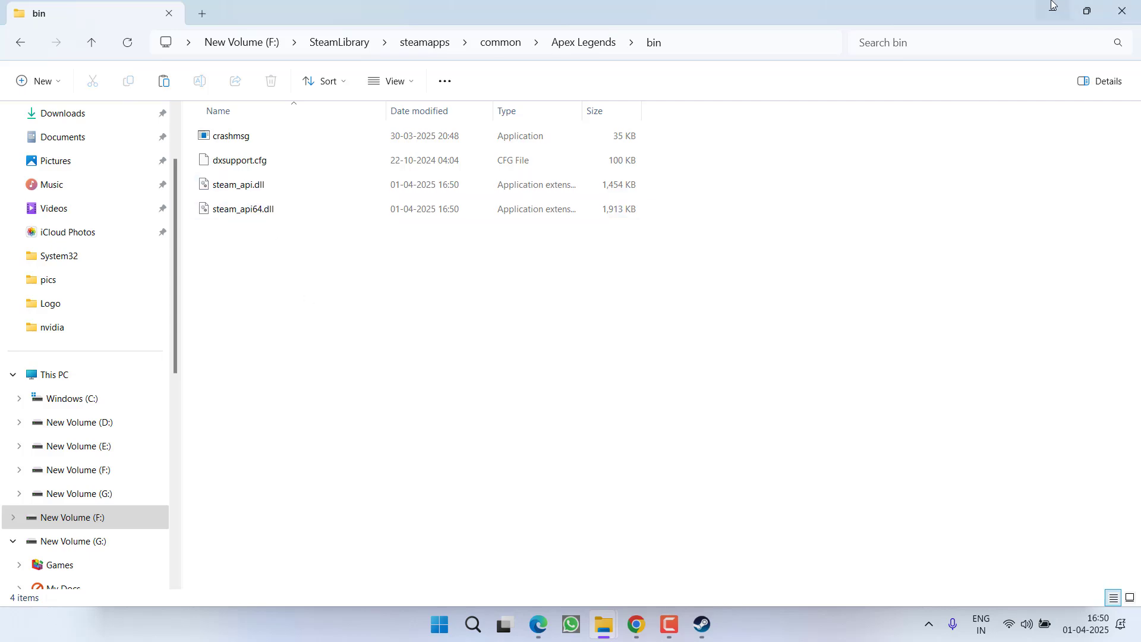
left_click(1087, 11)
left_click(959, 191)
Step: Close Apex Legends' properties and Steam, then reopen Windows Security on Virus & threat protection
left_click(894, 94)
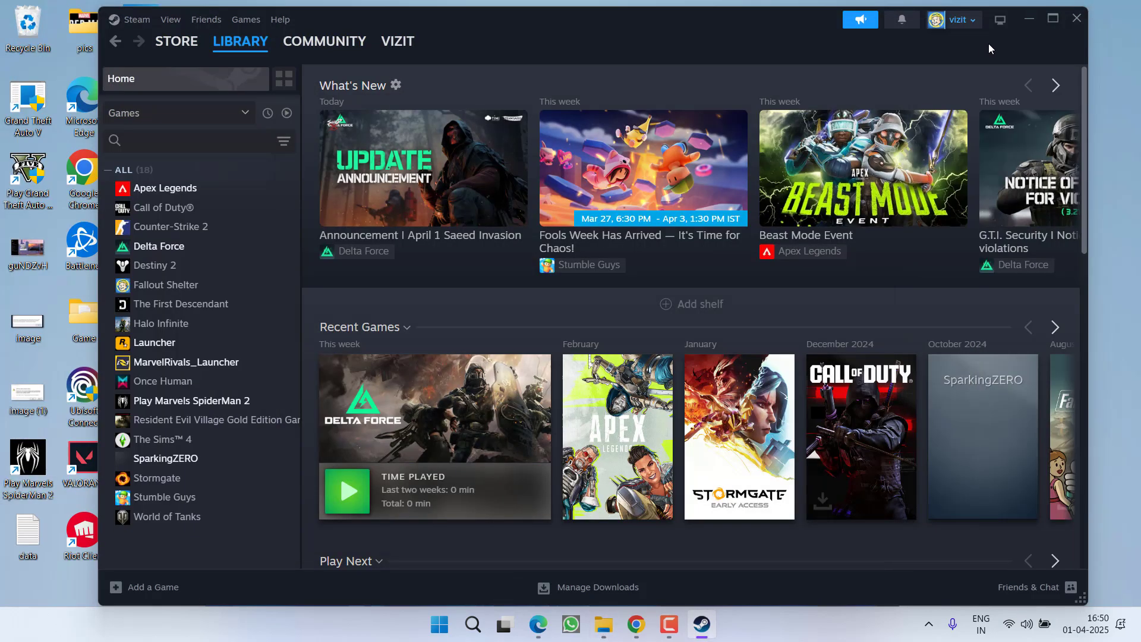
left_click(1075, 19)
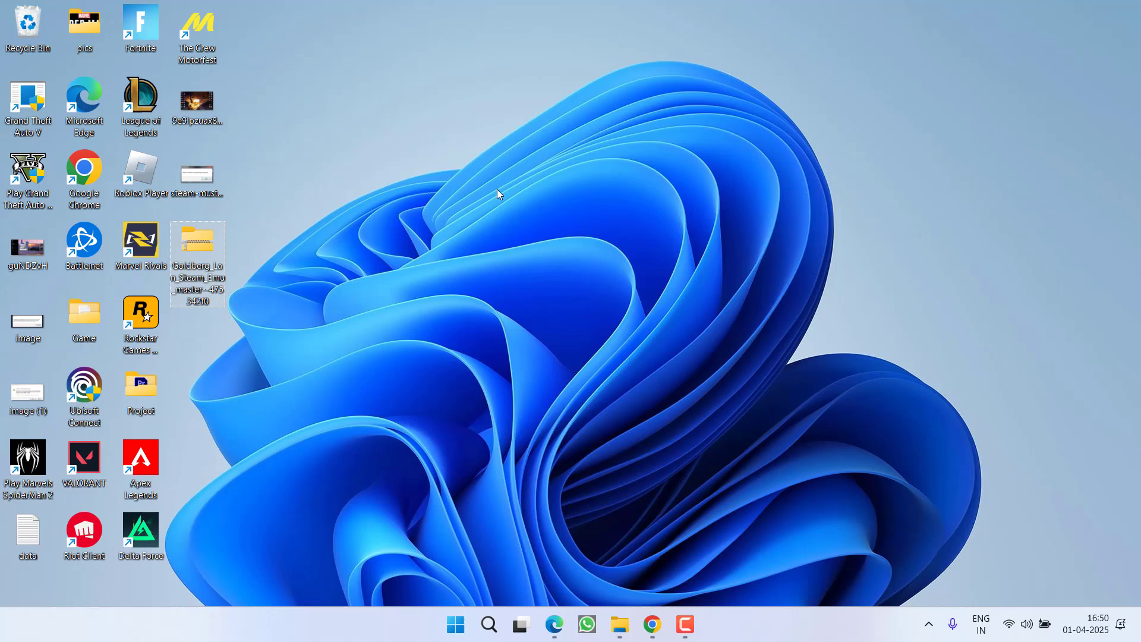
key("super")
type("windows")
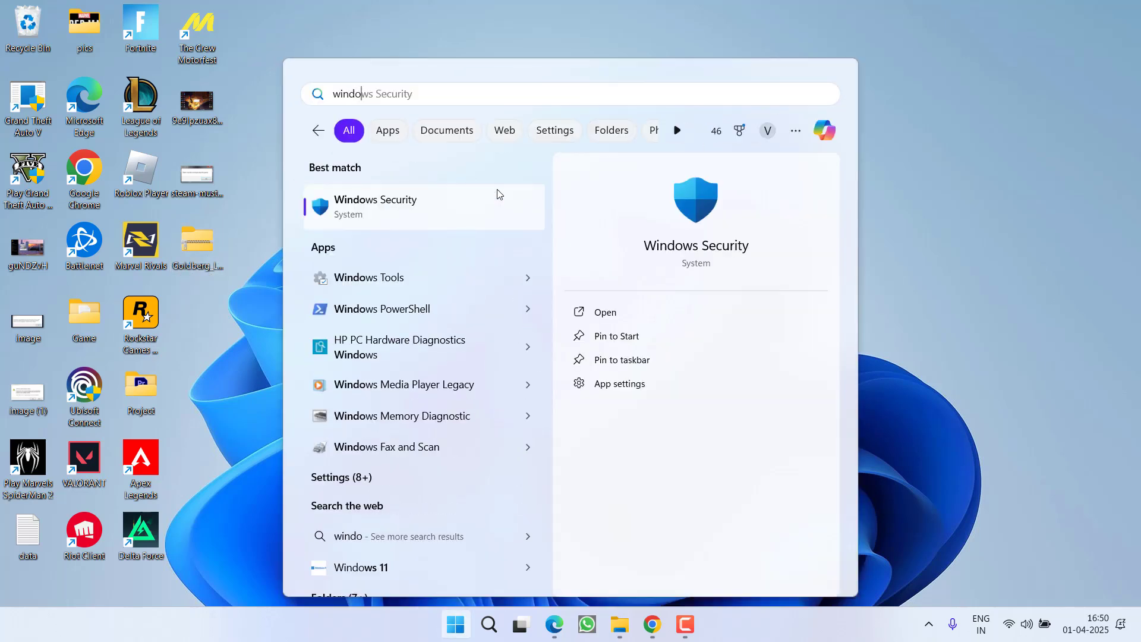
key("Return")
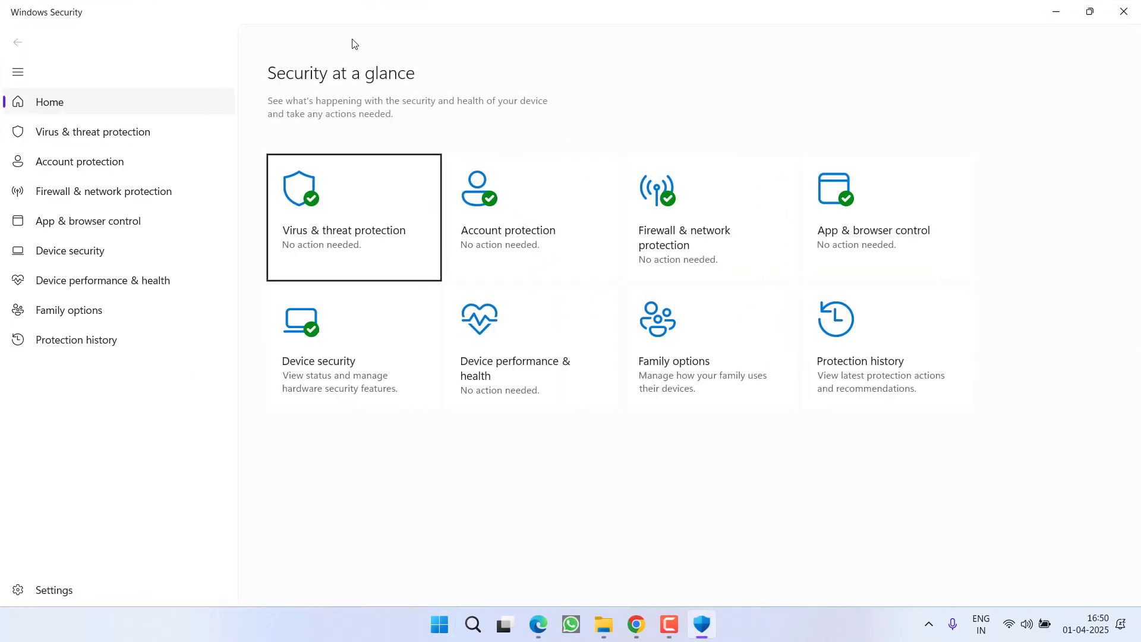
left_click(369, 216)
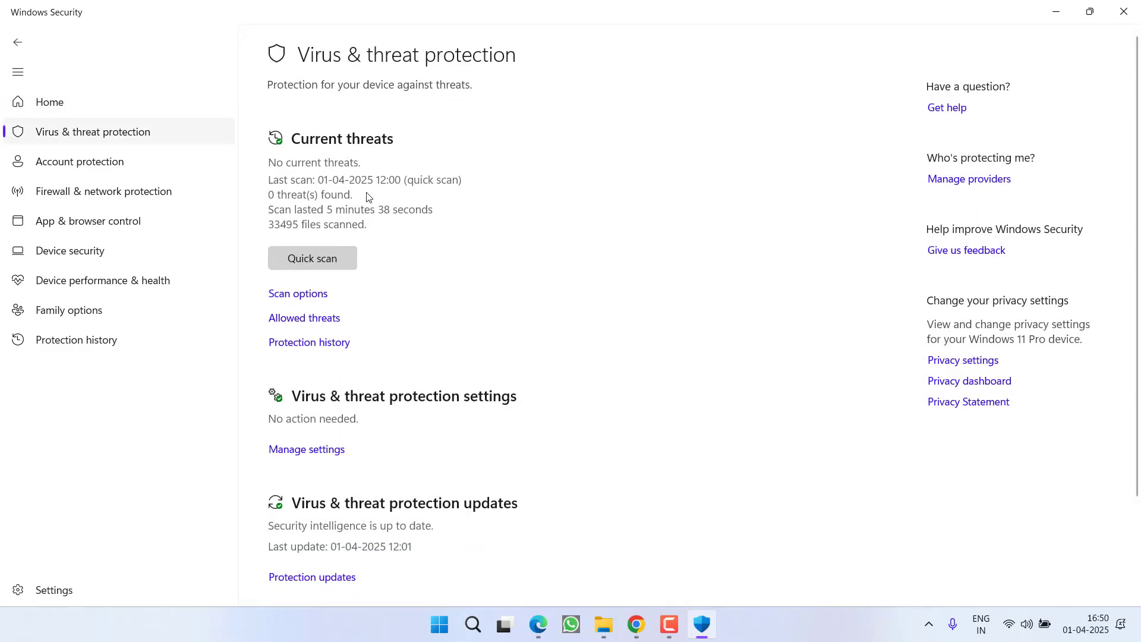
Step: Switch Real-time protection off in Manage settings, approve the UAC prompt, and return to Home
left_click(307, 450)
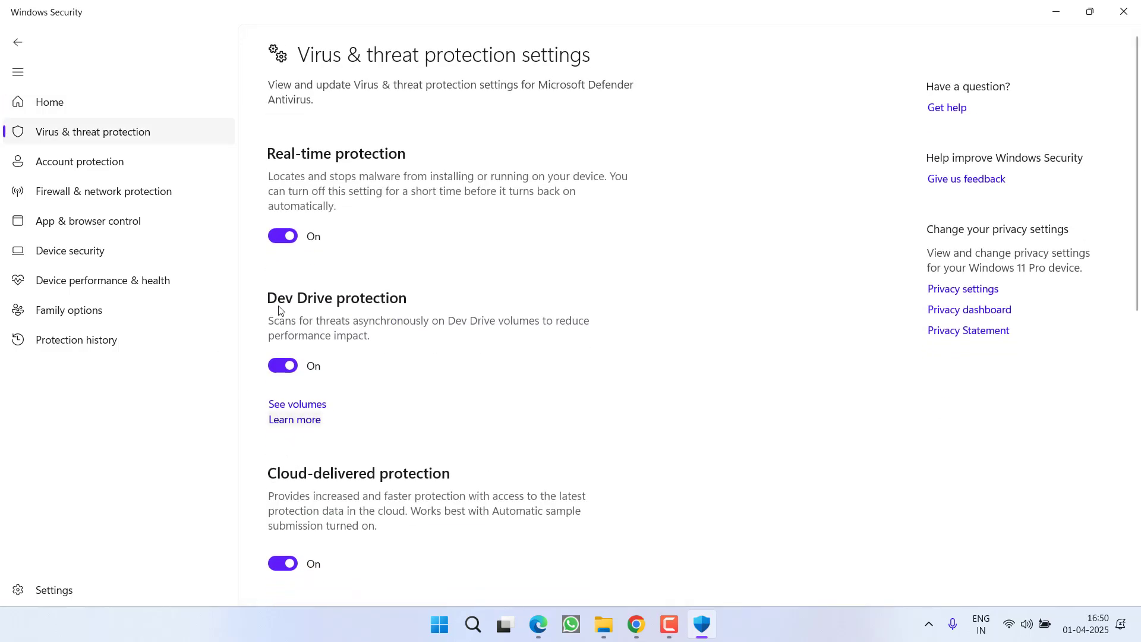
left_click(282, 235)
left_click(500, 428)
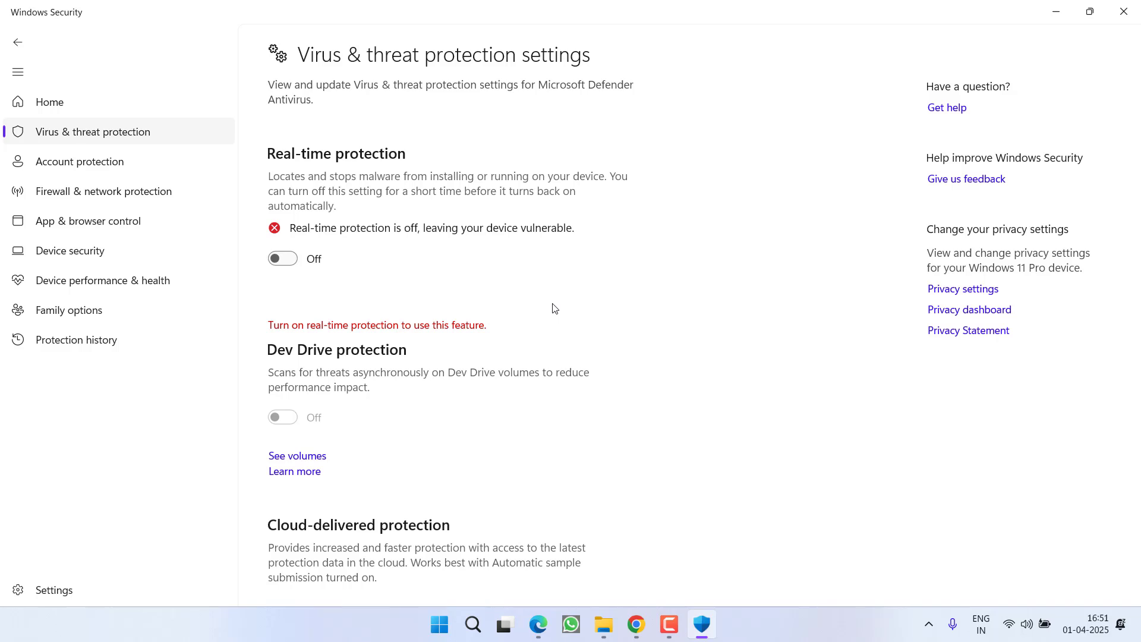
key("alt+F4")
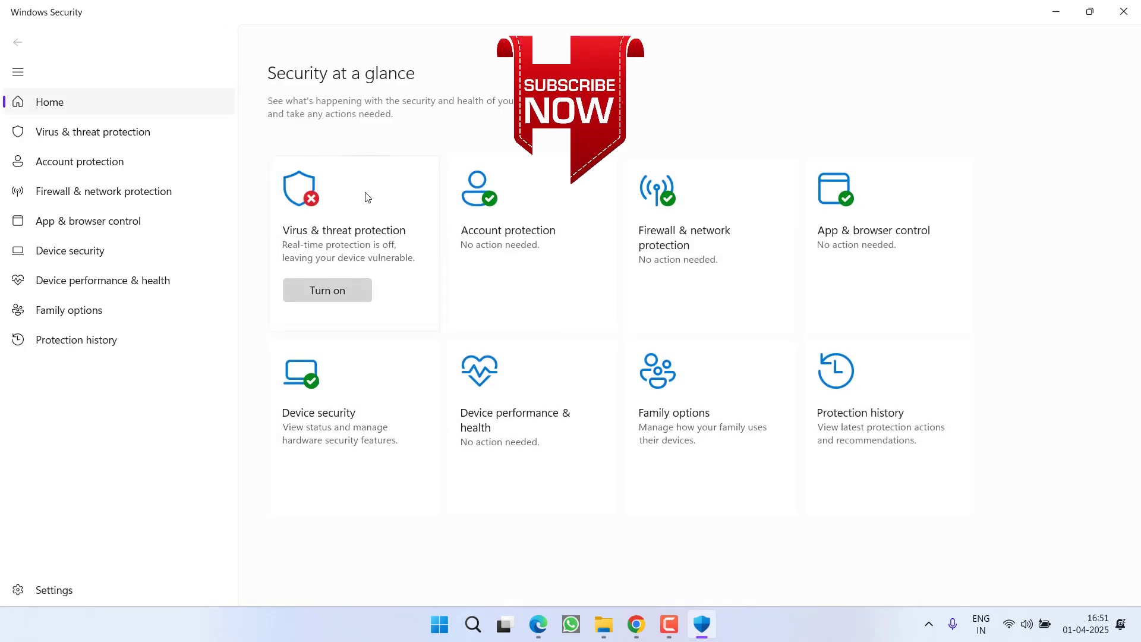
Step: Minimise the Windows Security window, leaving real-time protection turned off
left_click(1056, 12)
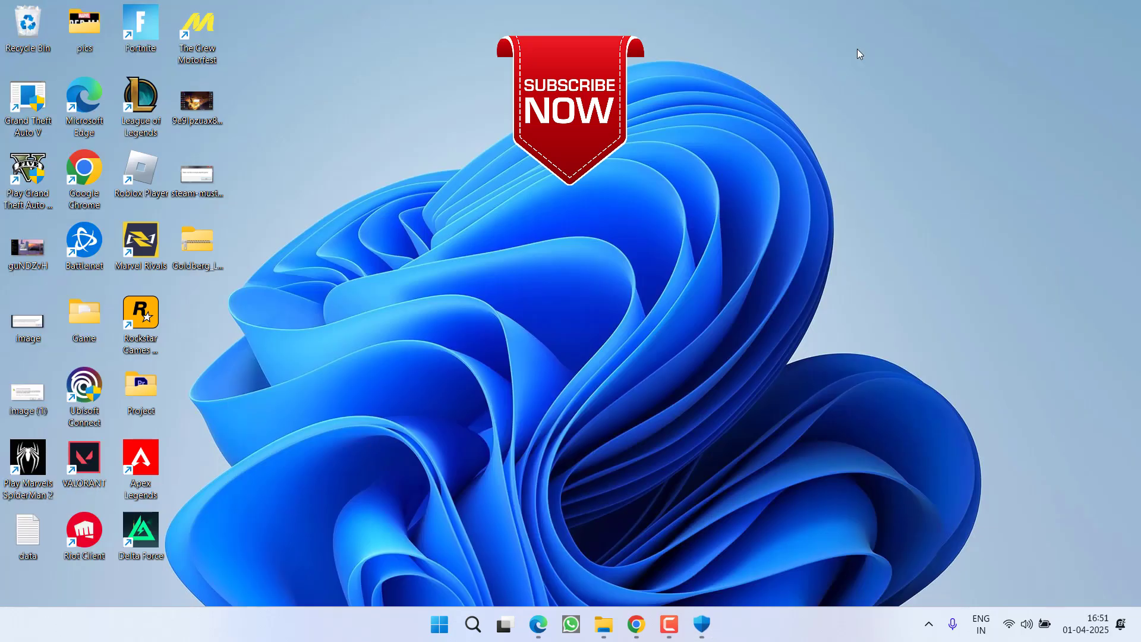